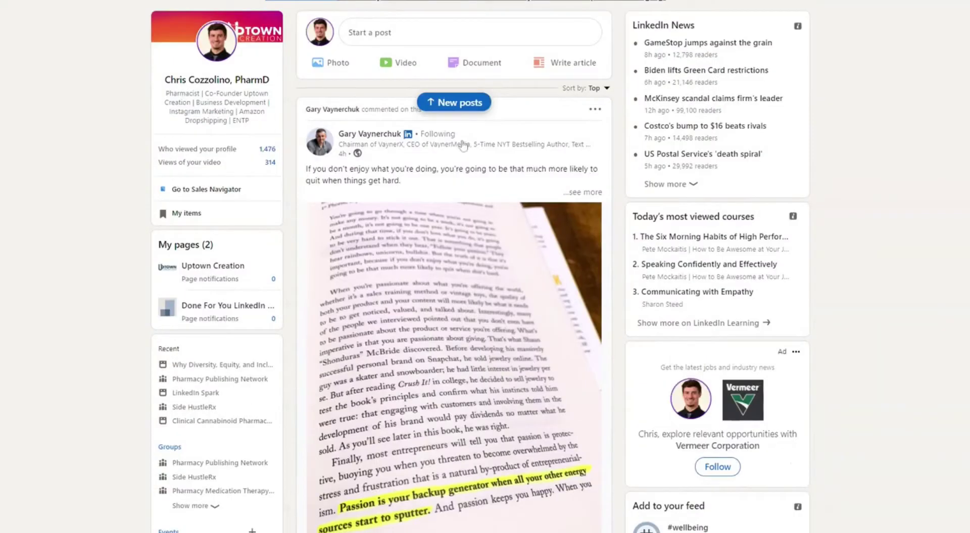
# Open the Create event form from Events in the left sidebar
pyautogui.scroll(-1, 281, 387)
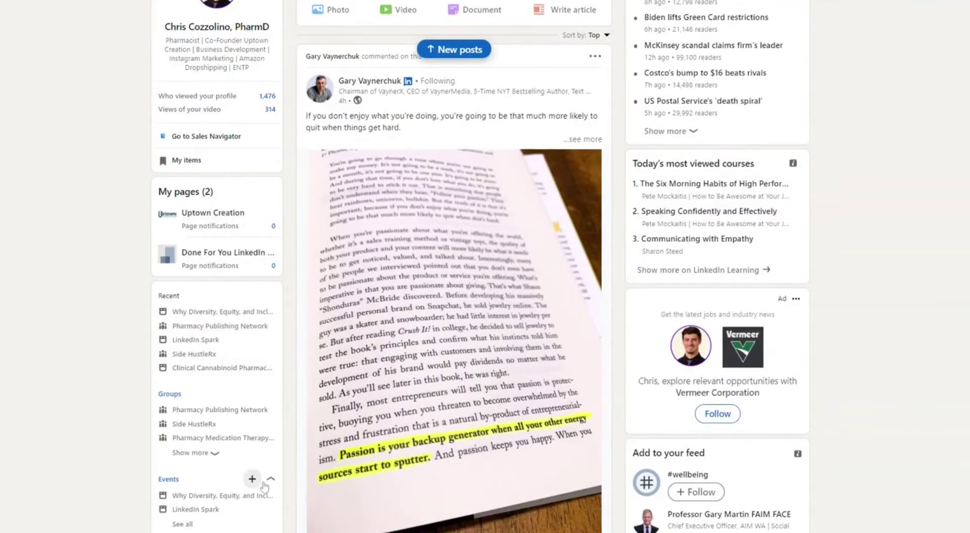
pyautogui.scroll(1, 202, 453)
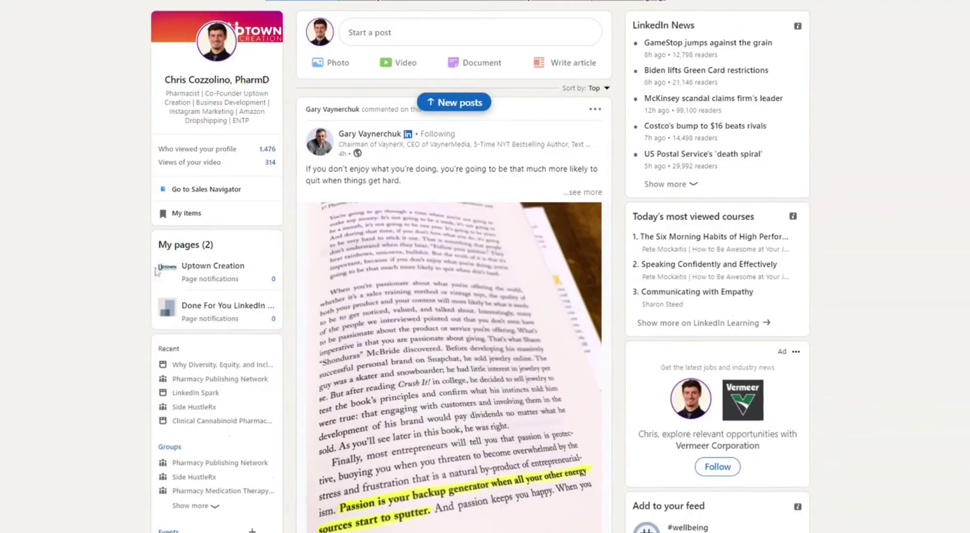
pyautogui.scroll(-2, 133, 475)
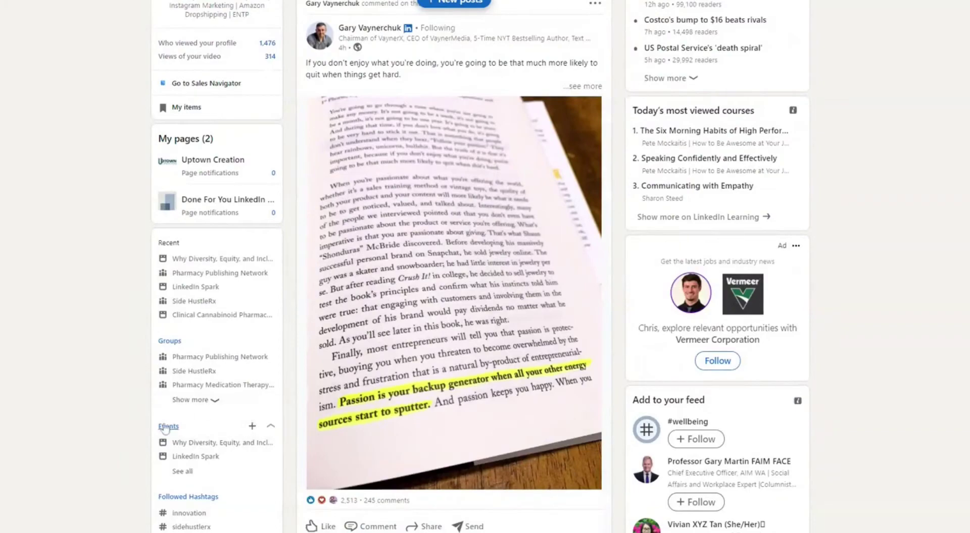
pyautogui.click(252, 425)
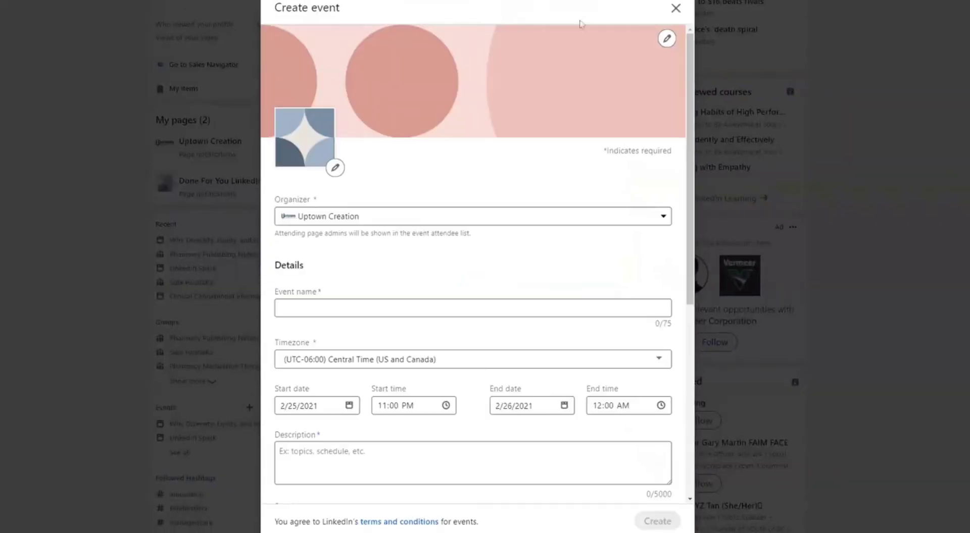
# Choose Uptown Creation as the event organizer instead of the personal profile
pyautogui.click(357, 226)
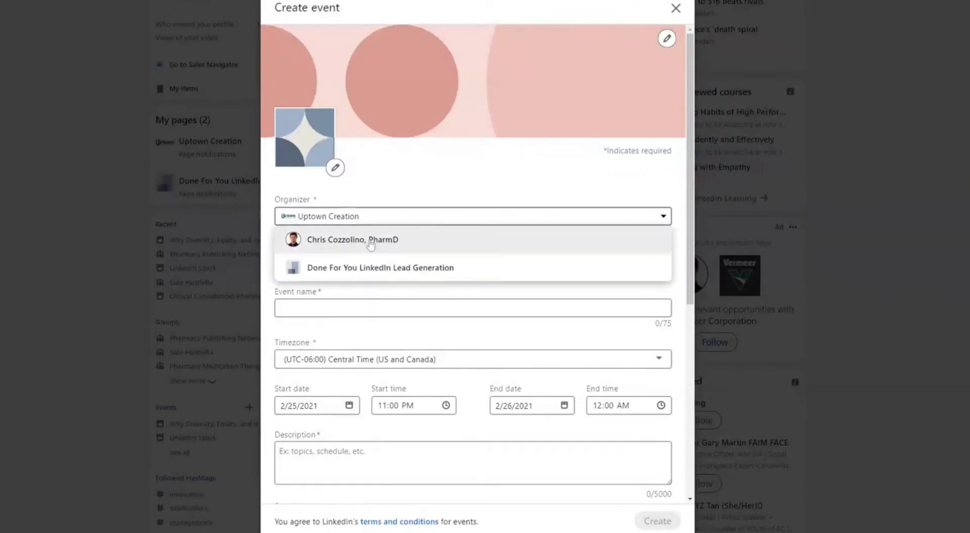
pyautogui.click(327, 246)
pyautogui.click(363, 223)
pyautogui.click(371, 241)
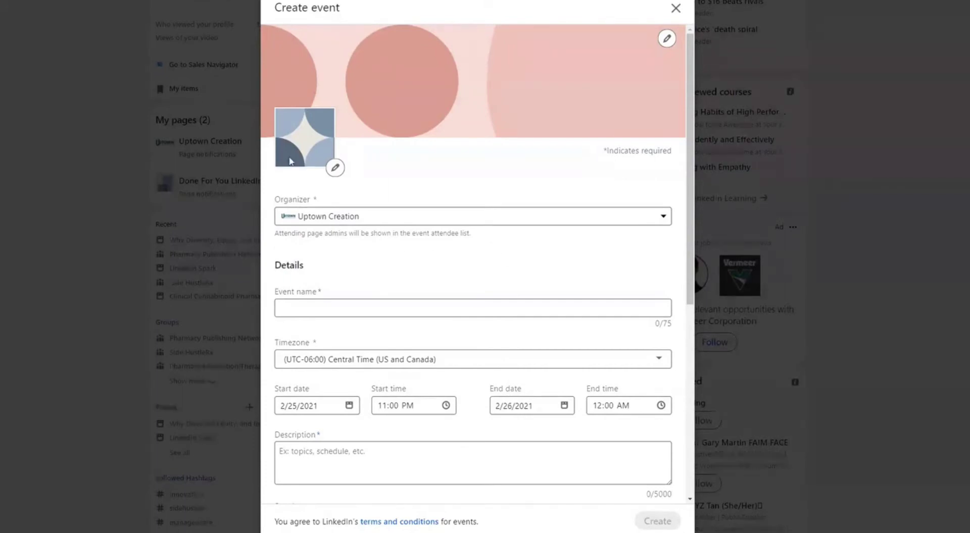
# Review the logo and cover image edit options, keeping both defaults
pyautogui.click(335, 168)
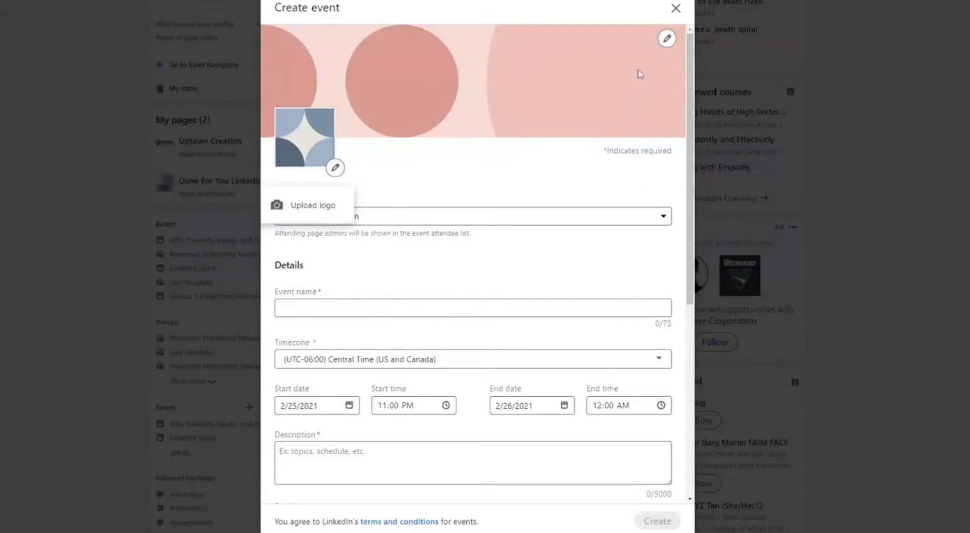
pyautogui.click(667, 38)
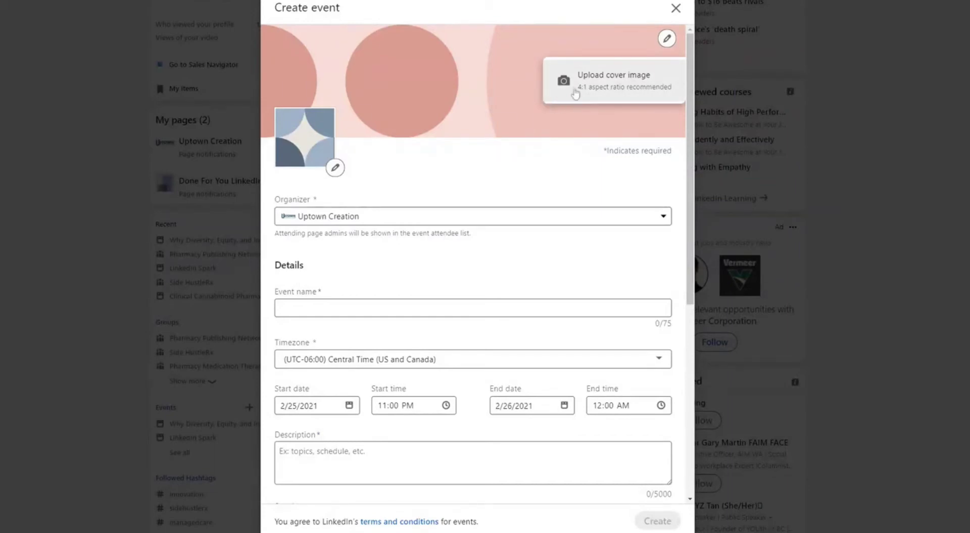
pyautogui.click(333, 305)
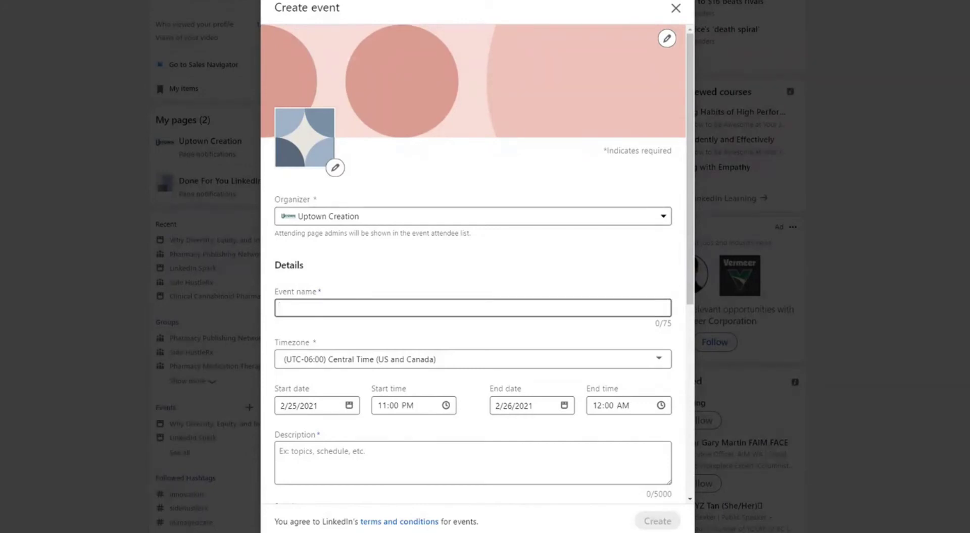
# Name the event 'LinkedIn Live Event - Social Selling' with timezone Central Time (US and Canada)
pyautogui.write('LinkedIn Live Event - Social Selling')
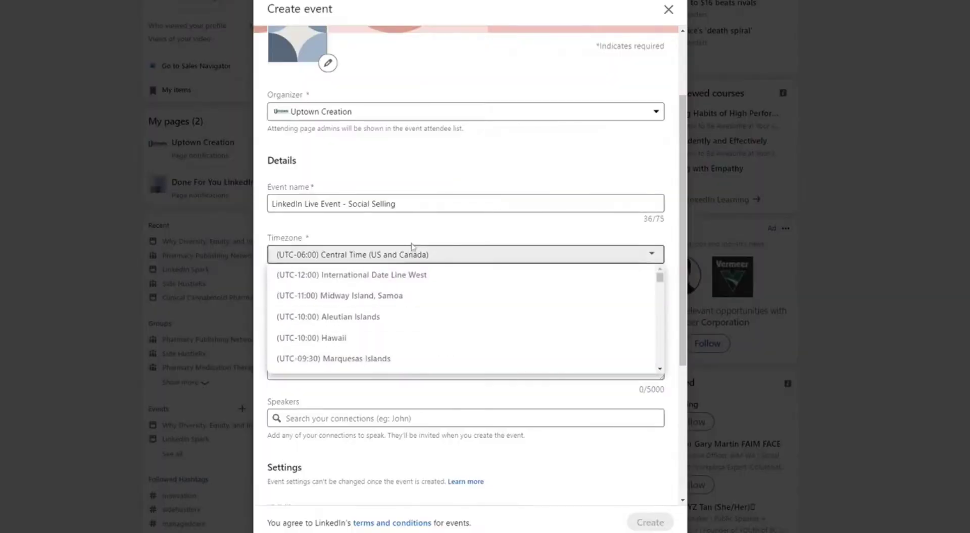
pyautogui.click(419, 252)
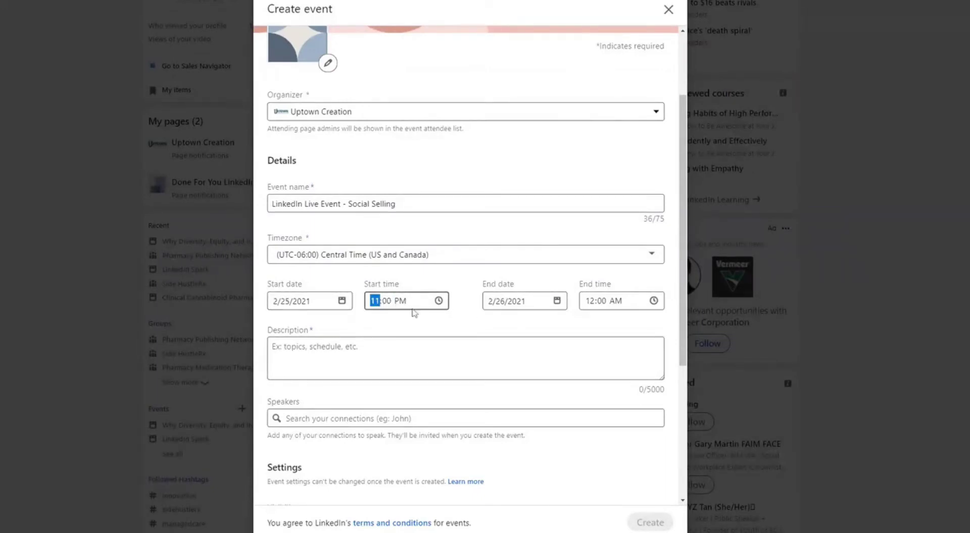
# Schedule the event on 2/26/2021 from 12:00 PM to 01:00 PM Central Time
pyautogui.write('12')
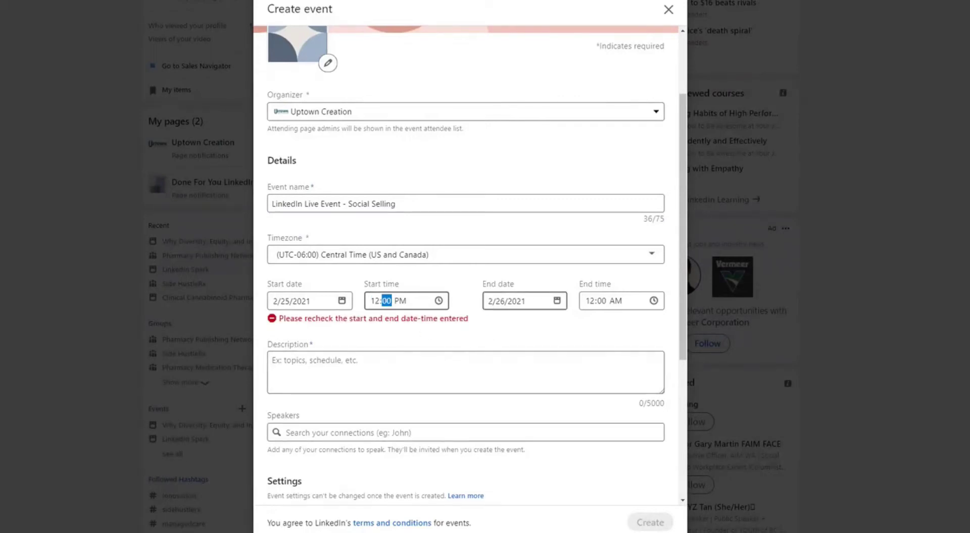
pyautogui.click(508, 301)
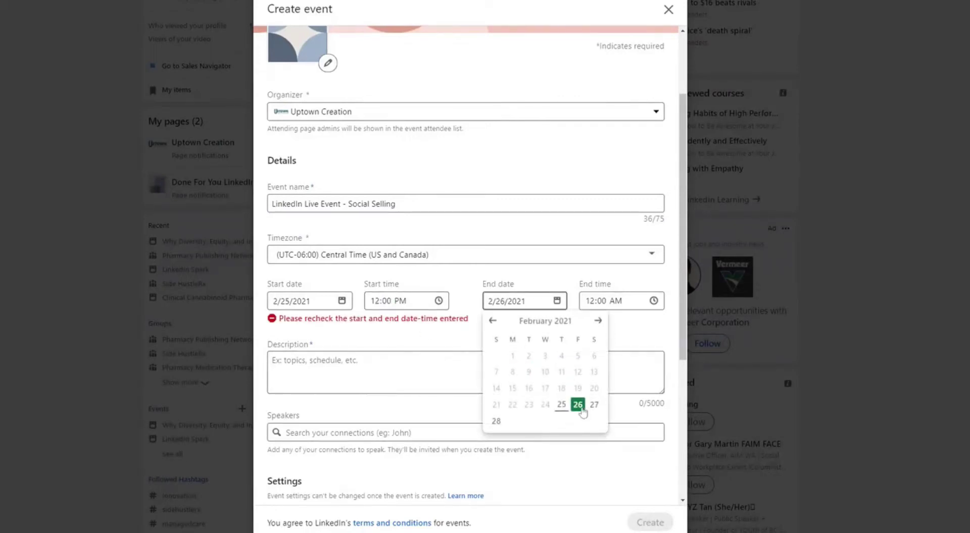
pyautogui.click(313, 301)
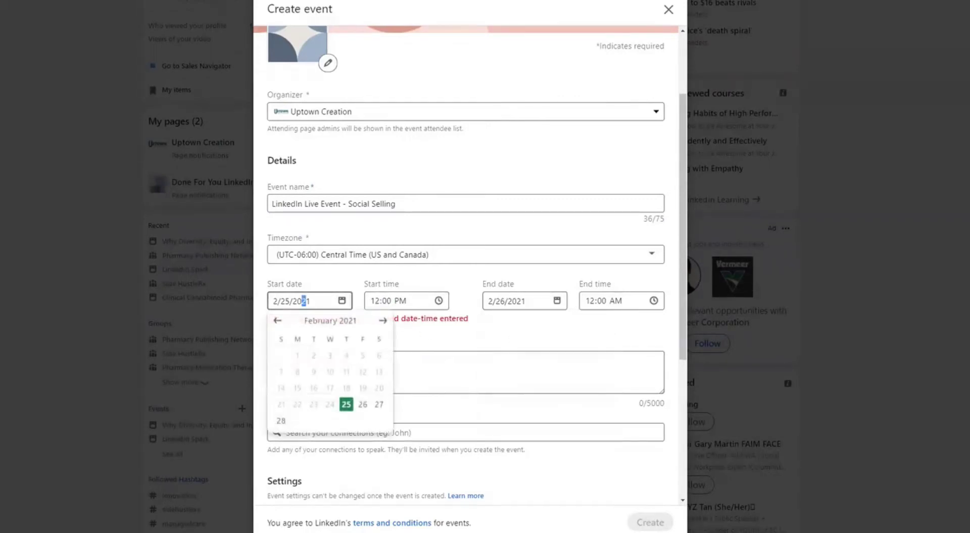
pyautogui.click(363, 405)
pyautogui.click(602, 305)
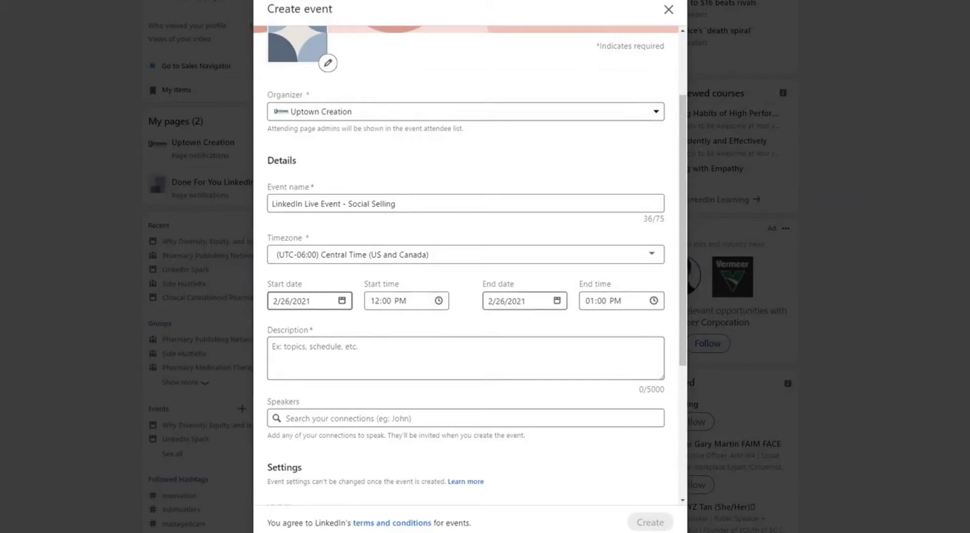
pyautogui.click(521, 301)
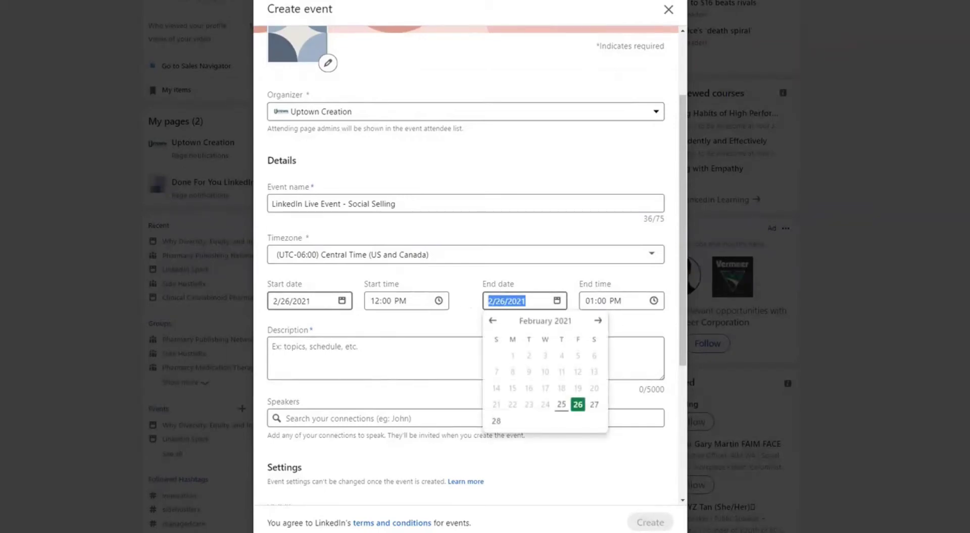
pyautogui.click(308, 301)
pyautogui.click(441, 343)
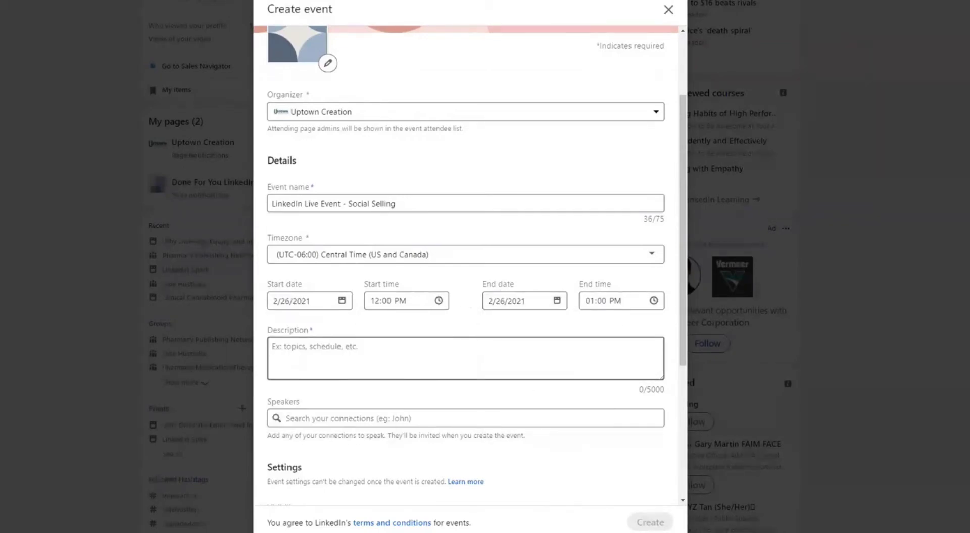
pyautogui.scroll(-2, 461, 346)
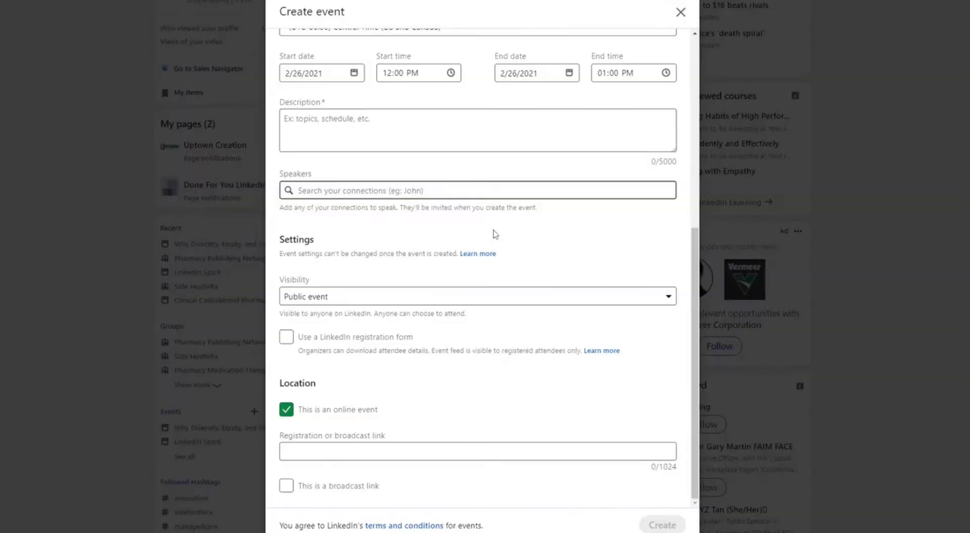
pyautogui.write('Conor')
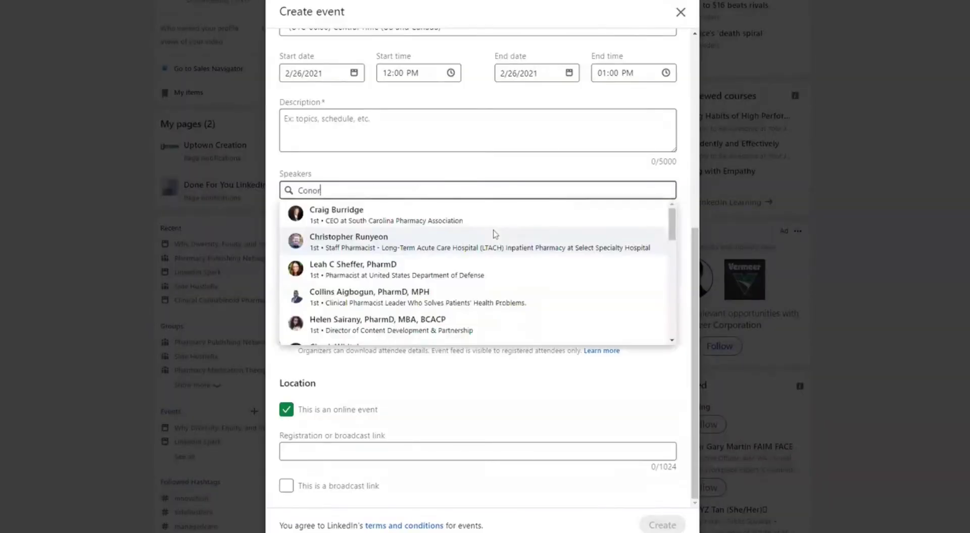
# Add two Uptown Creation connections as speakers via the Speakers search box
pyautogui.press('Return')
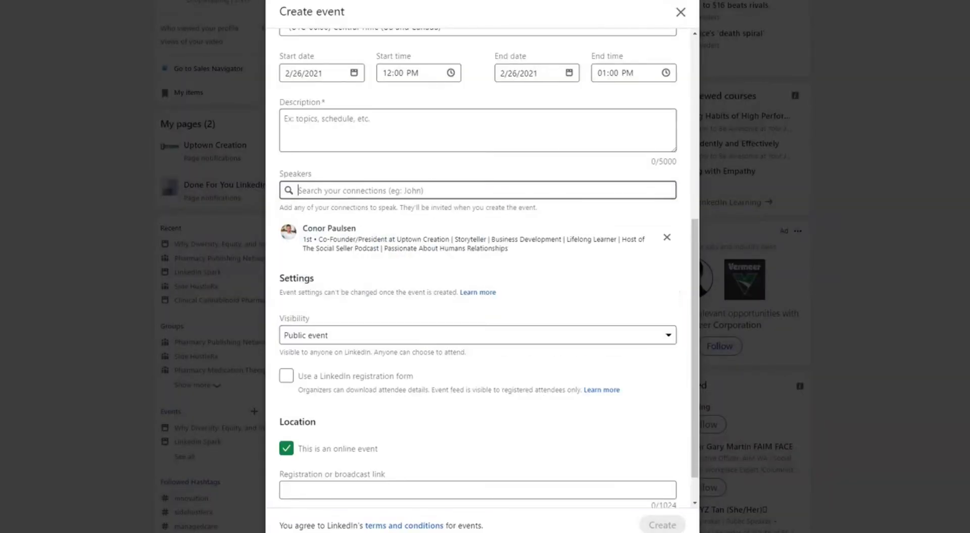
pyautogui.write('Austin')
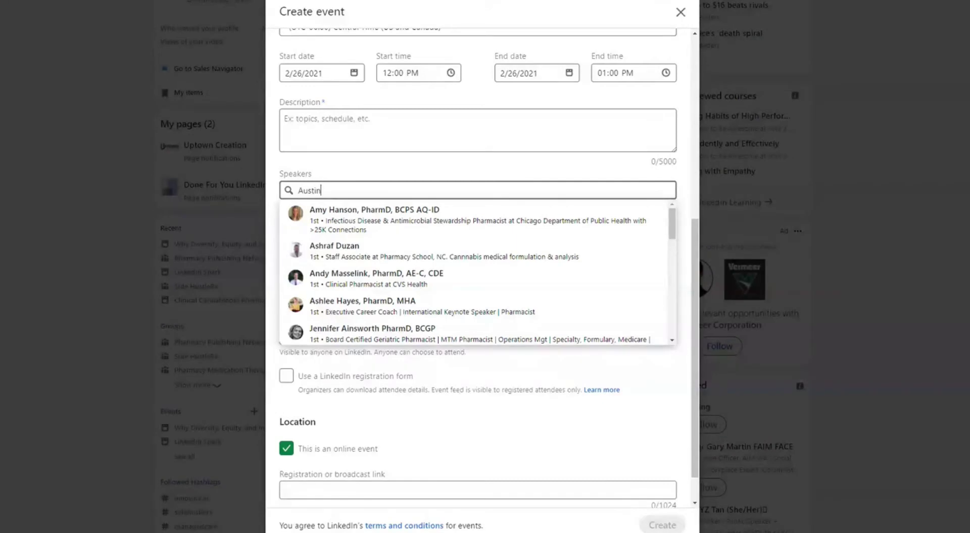
pyautogui.write(' Sa')
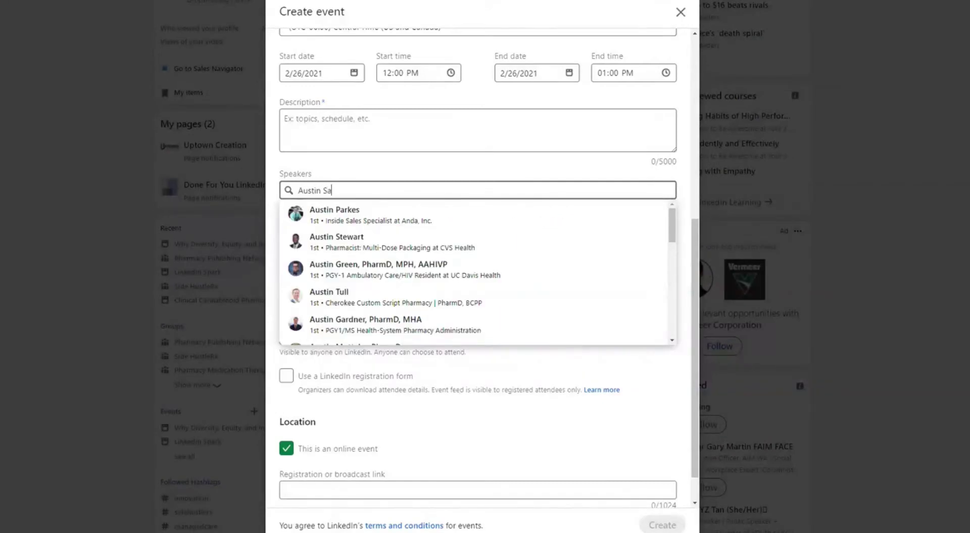
pyautogui.write('b')
pyautogui.press('Return')
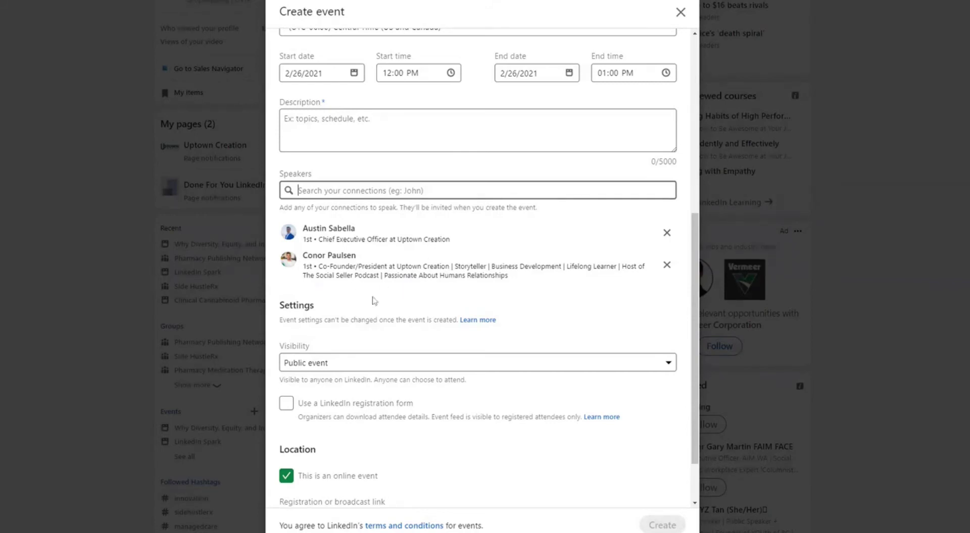
pyautogui.scroll(-1, 373, 301)
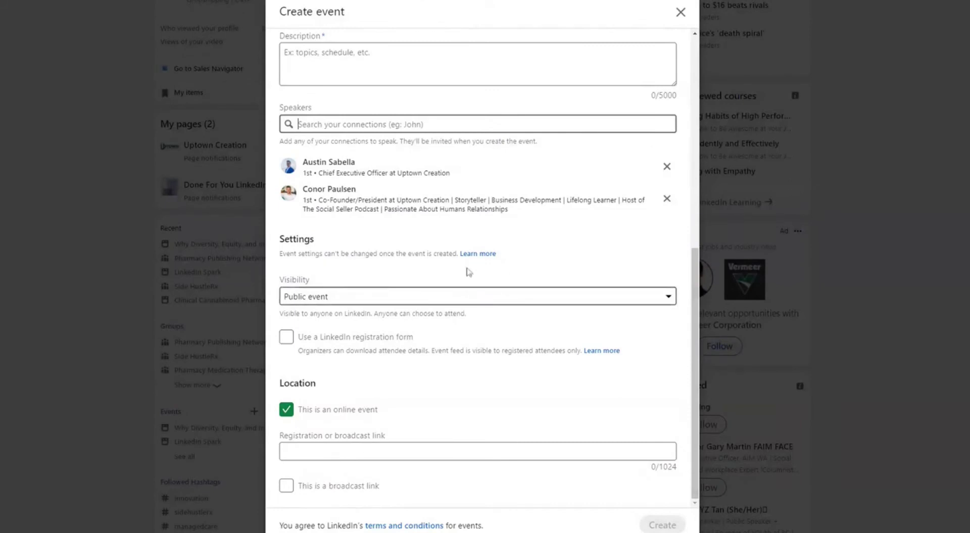
# Set visibility to Public event after briefly switching to Private event
pyautogui.click(350, 297)
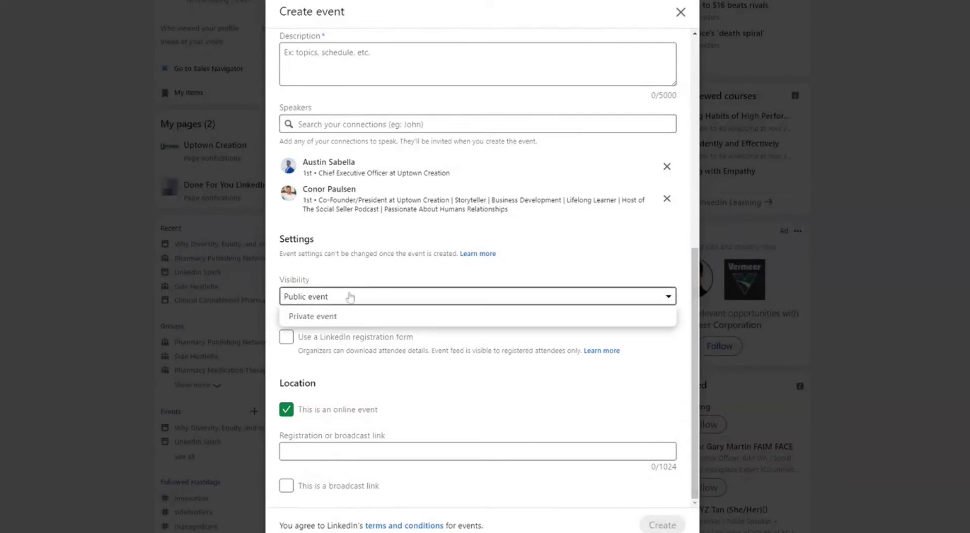
pyautogui.click(336, 286)
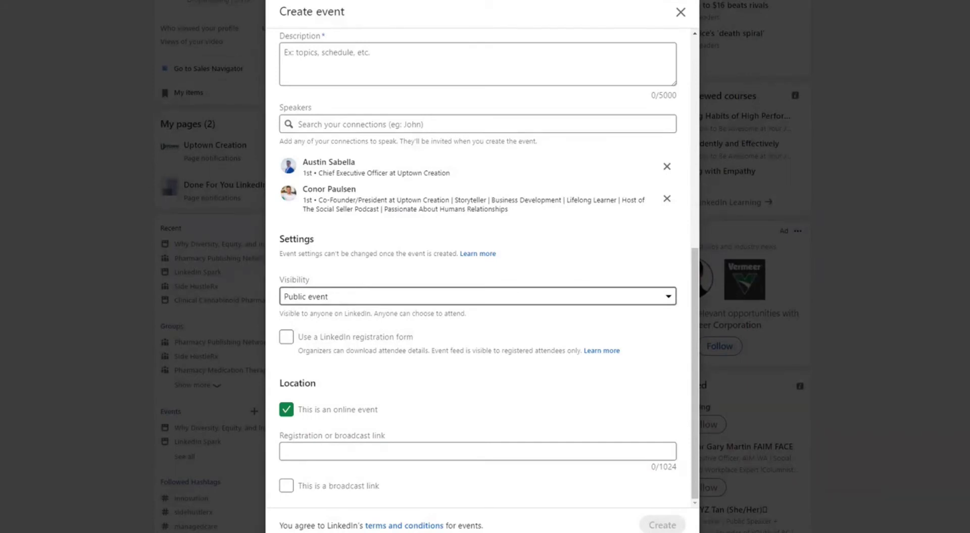
pyautogui.click(355, 297)
pyautogui.click(357, 317)
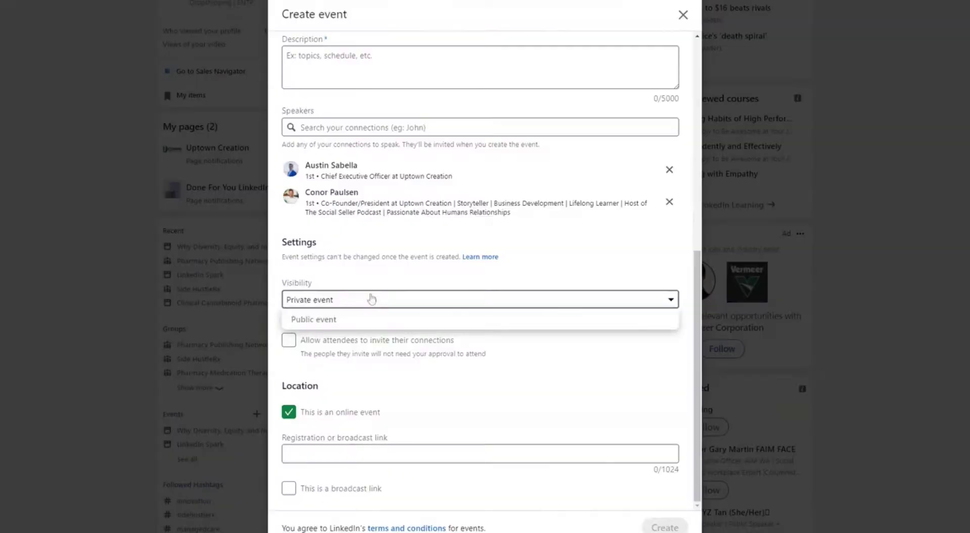
pyautogui.click(376, 321)
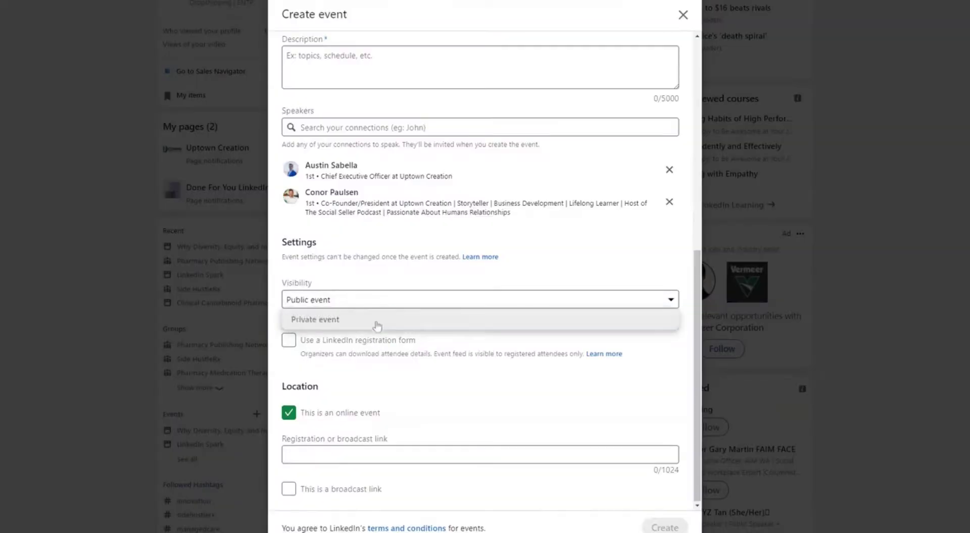
# Enable 'Use a LinkedIn registration form' under Settings
pyautogui.click(314, 341)
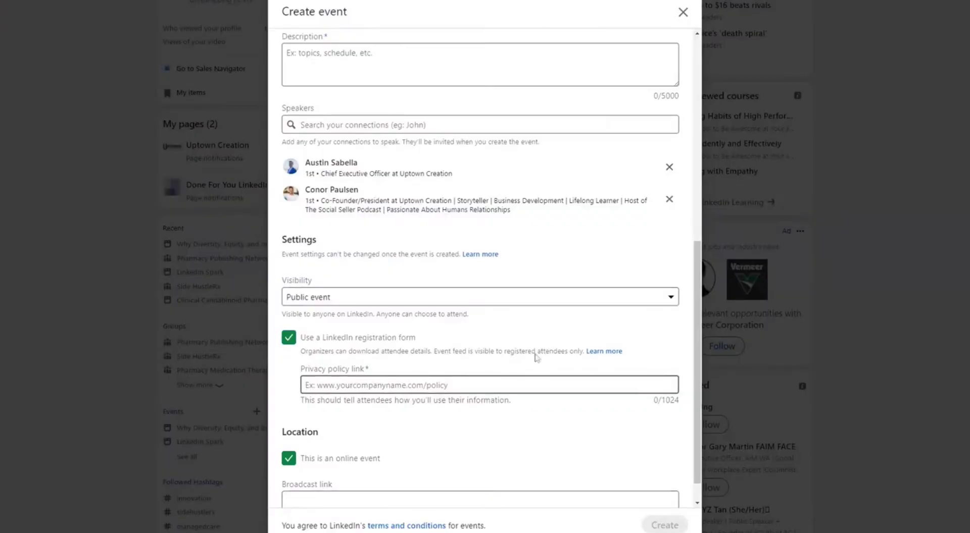
# Keep 'This is an online event' checked, showing the Broadcast link field under Location
pyautogui.scroll(-1, 413, 333)
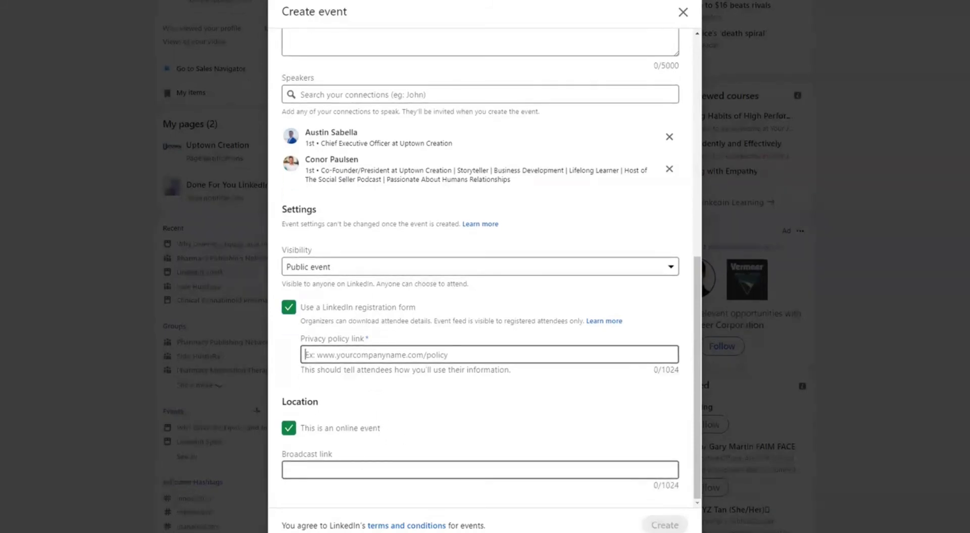
pyautogui.click(305, 432)
pyautogui.scroll(-3, 384, 414)
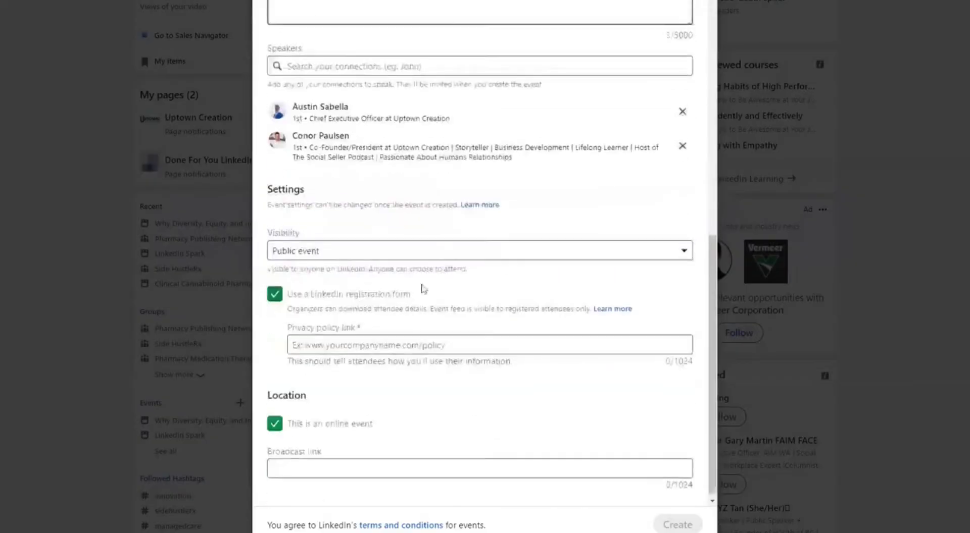
pyautogui.scroll(6, 423, 288)
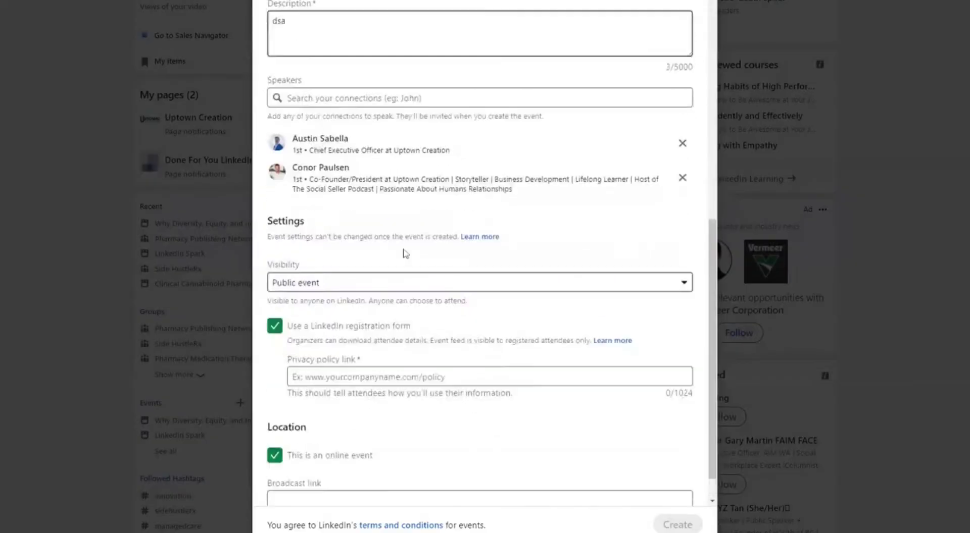
pyautogui.scroll(3, 394, 272)
pyautogui.scroll(-9, 394, 273)
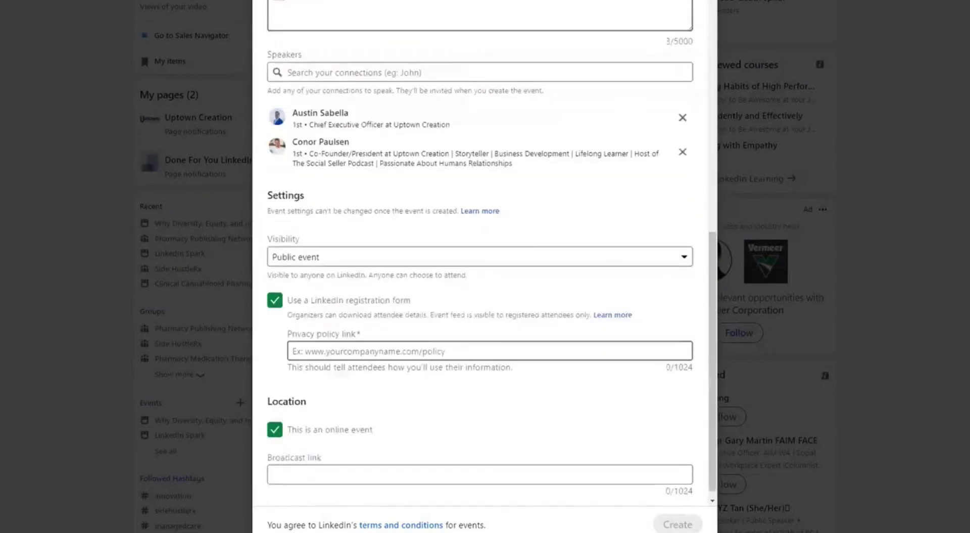